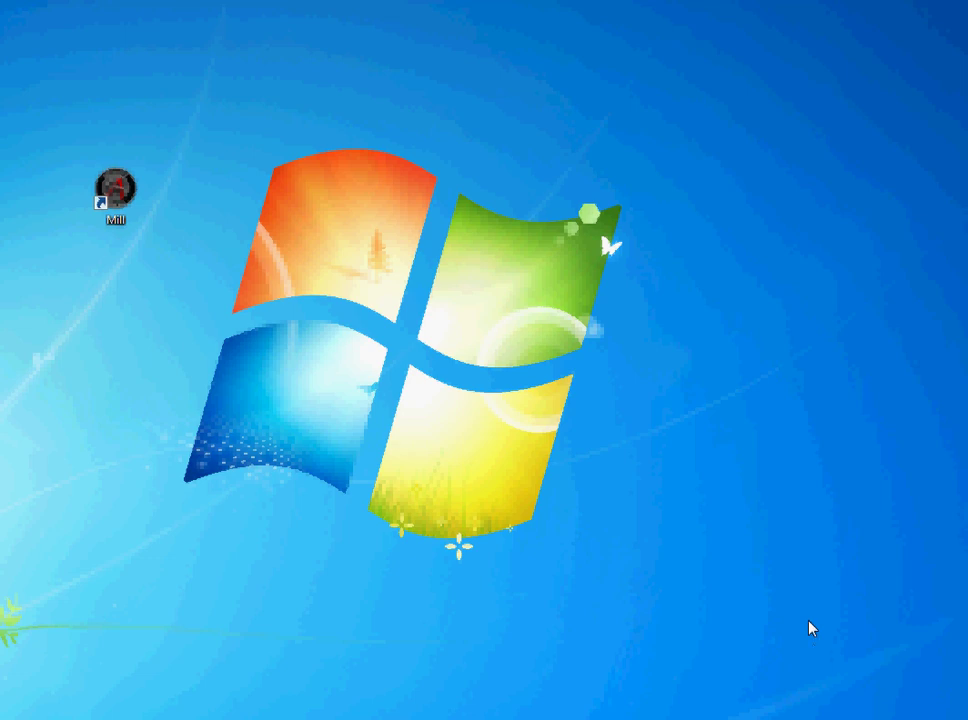
# Step: Change the Mill shortcut's Target to C:\Mach3\Mach3.exe /p laserpwm and apply it
pyautogui.rightClick(106, 198)
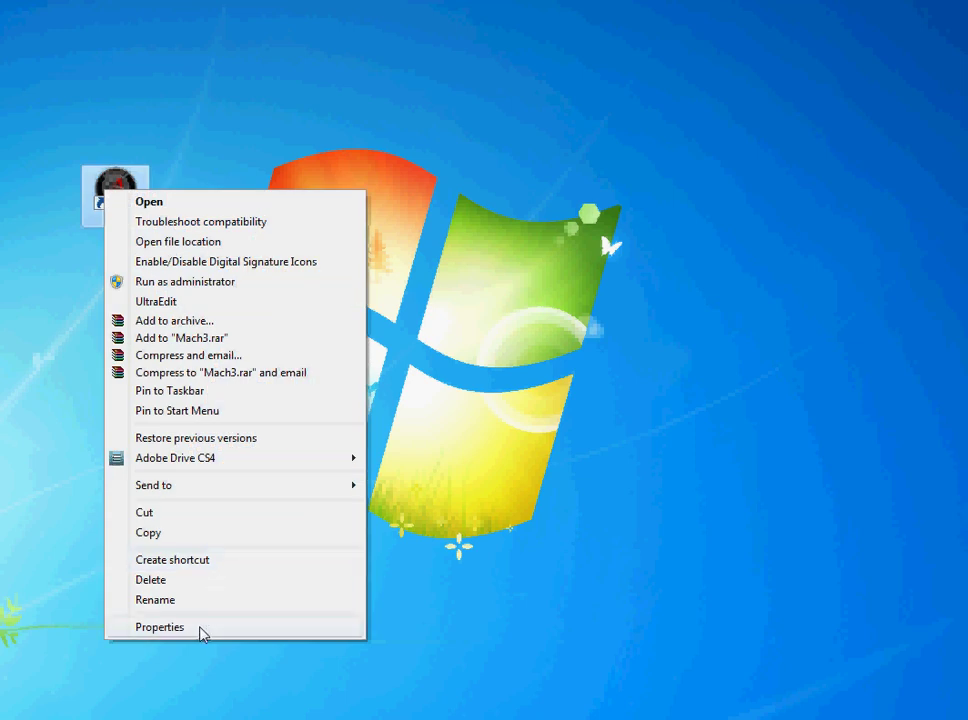
pyautogui.click(201, 630)
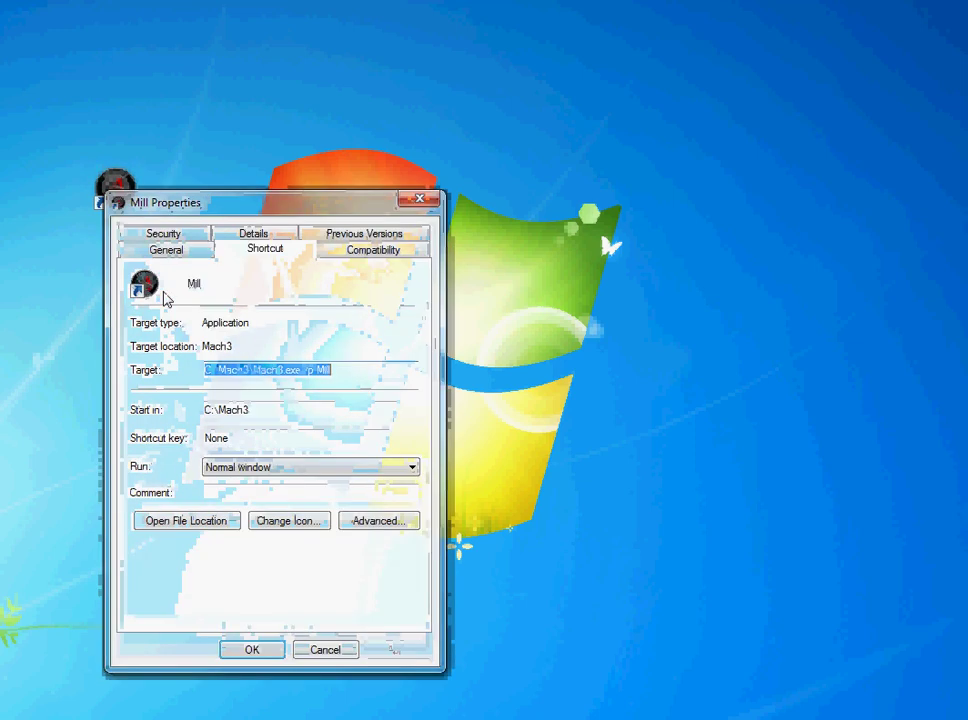
pyautogui.click(339, 372)
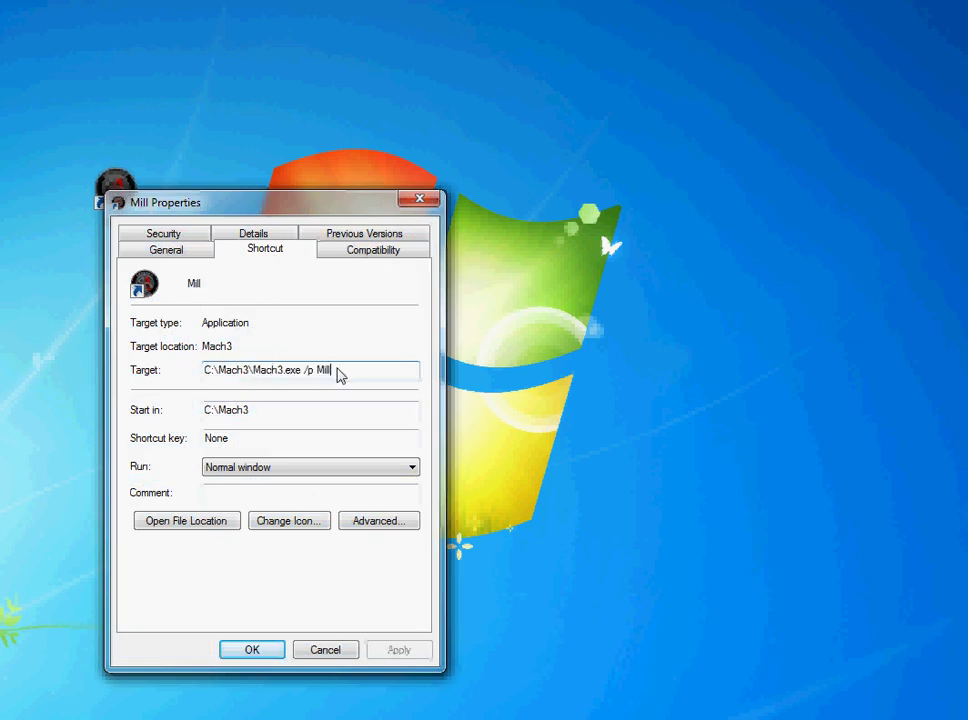
pyautogui.press('BackSpace')
pyautogui.press('BackSpace')
pyautogui.press('BackSpace')
pyautogui.press('BackSpace')
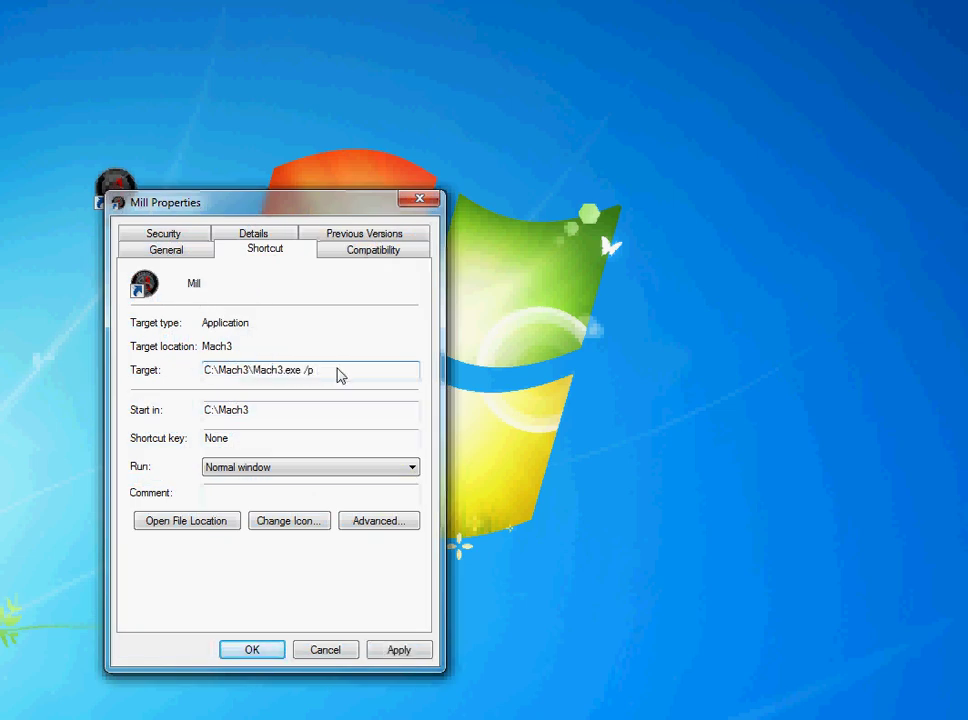
pyautogui.write('last')
pyautogui.write('l')
pyautogui.press('BackSpace')
pyautogui.press('BackSpace')
pyautogui.press('BackSpace')
pyautogui.write('sertest')
pyautogui.press('BackSpace')
pyautogui.press('BackSpace')
pyautogui.press('BackSpace')
pyautogui.press('BackSpace')
pyautogui.write('wm')
pyautogui.press('BackSpace')
pyautogui.press('BackSpace')
pyautogui.press('BackSpace')
pyautogui.write('pwm')
pyautogui.click(405, 652)
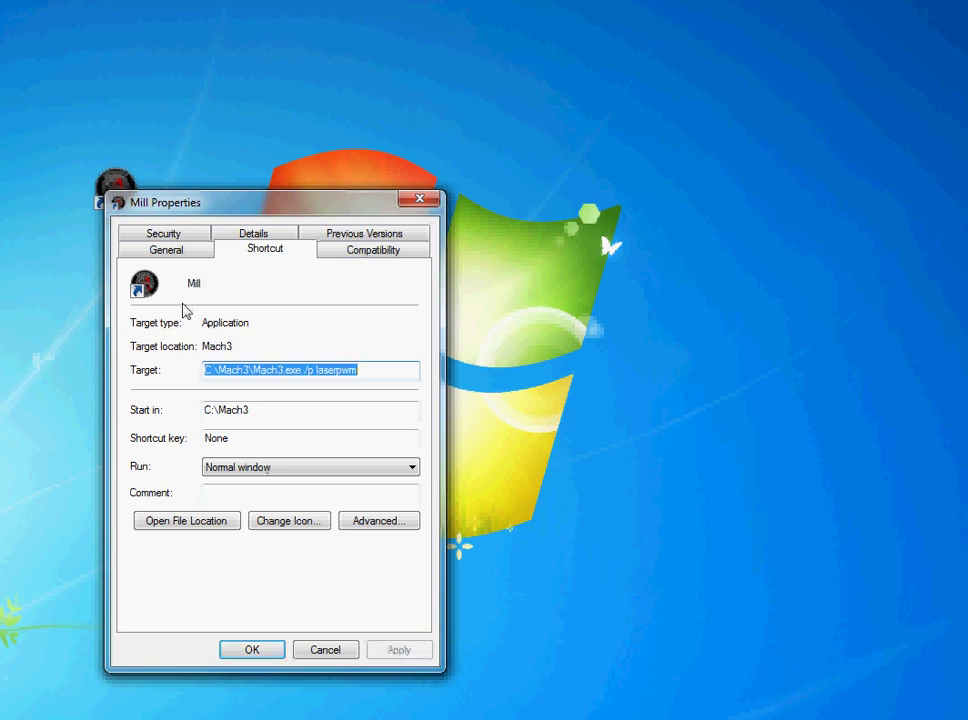
pyautogui.click(262, 654)
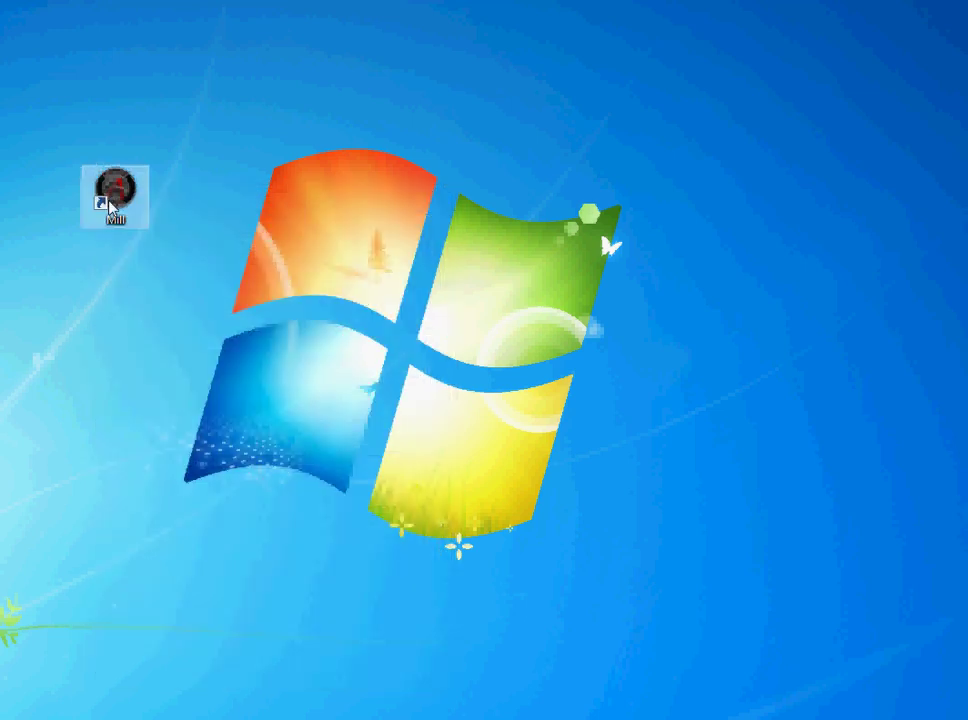
# Step: Rename the Mill shortcut to 'Laser PWM'
pyautogui.rightClick(108, 201)
pyautogui.click(201, 612)
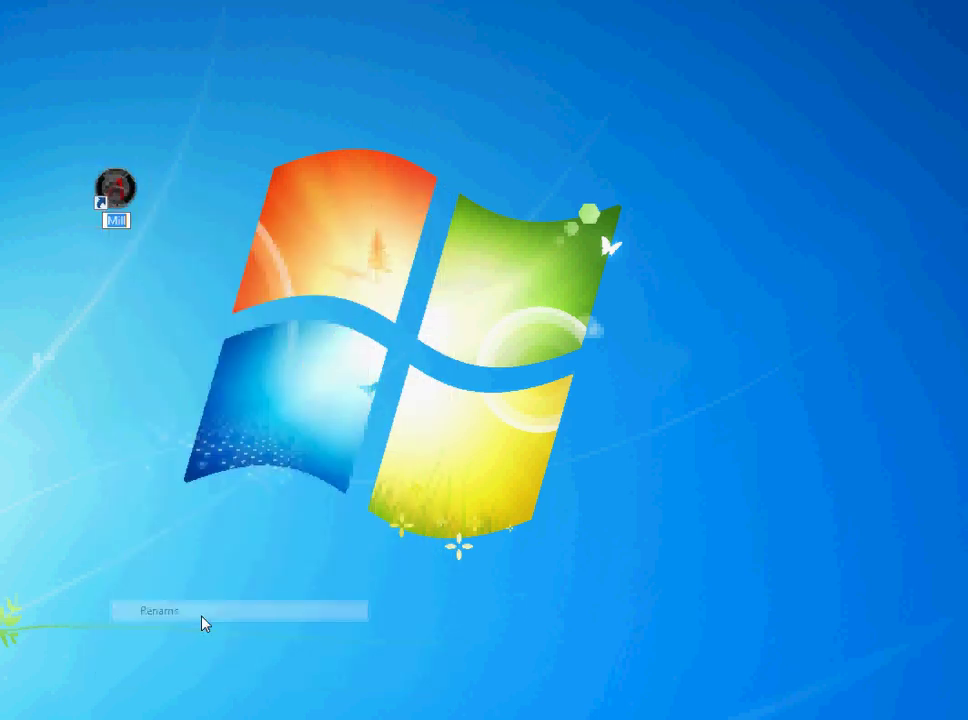
pyautogui.write('L')
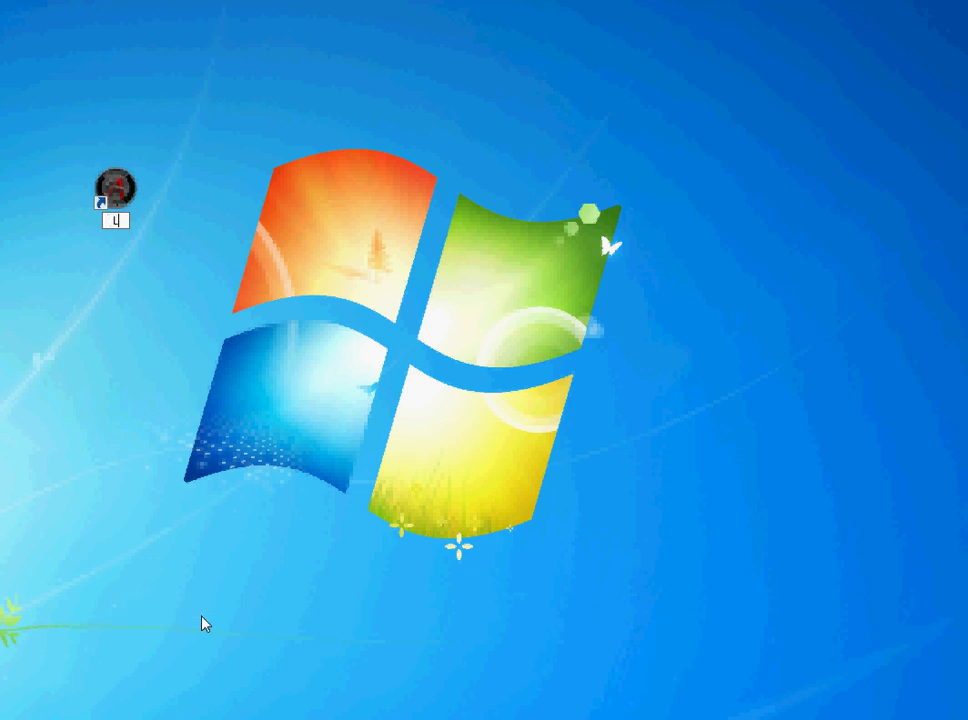
pyautogui.write('aser PWM')
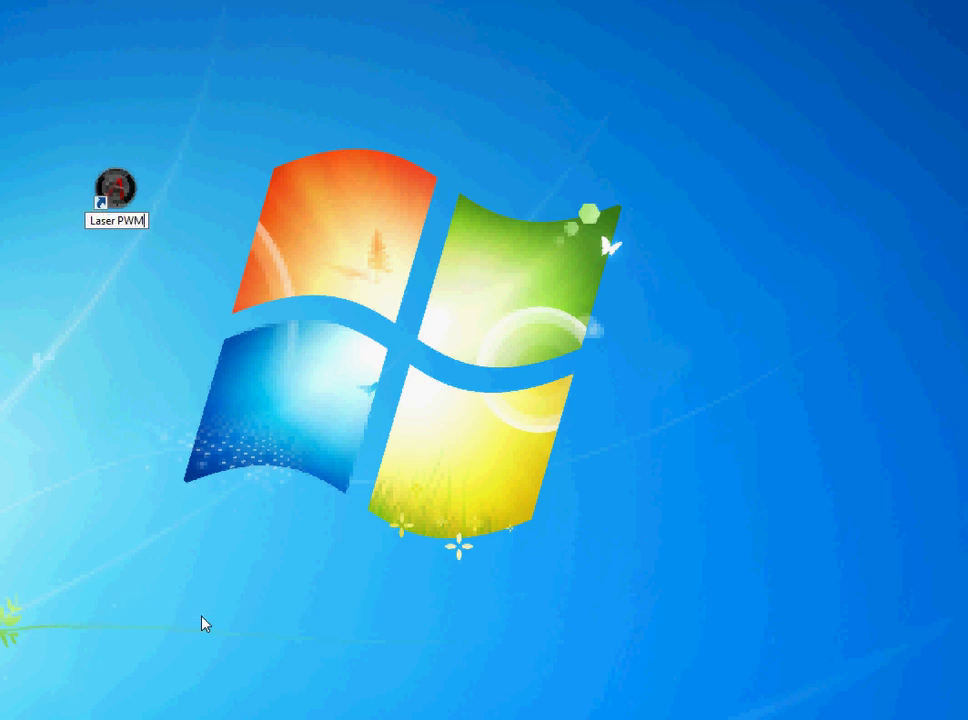
pyautogui.press('Return')
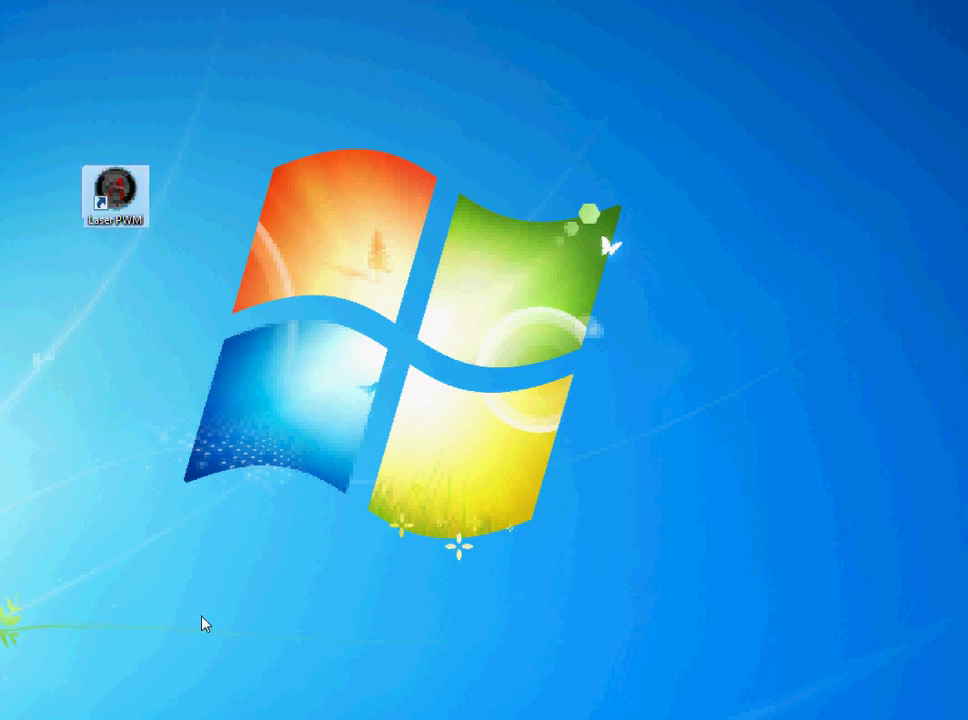
# Step: Copy and paste the Laser PWM shortcut, placing the copy below the original
pyautogui.rightClick(128, 195)
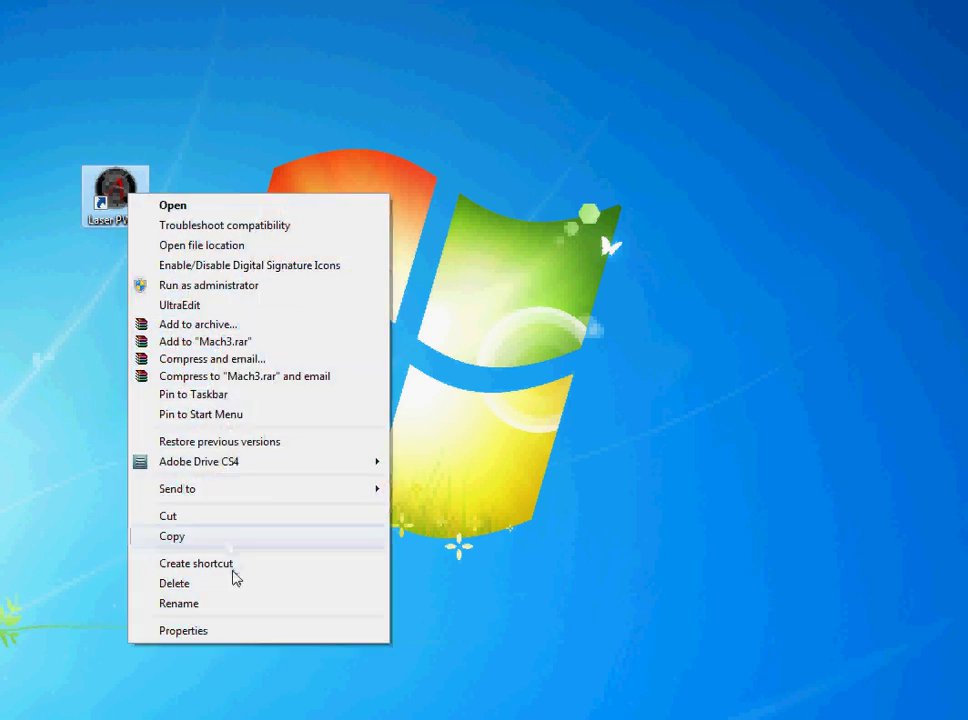
pyautogui.click(233, 541)
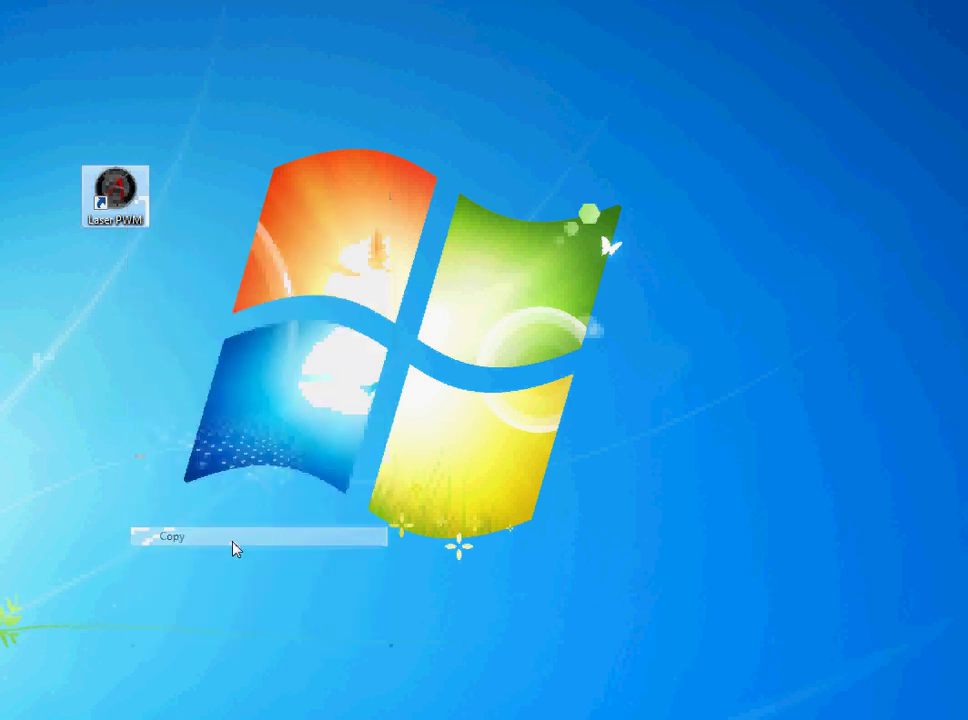
pyautogui.click(119, 292)
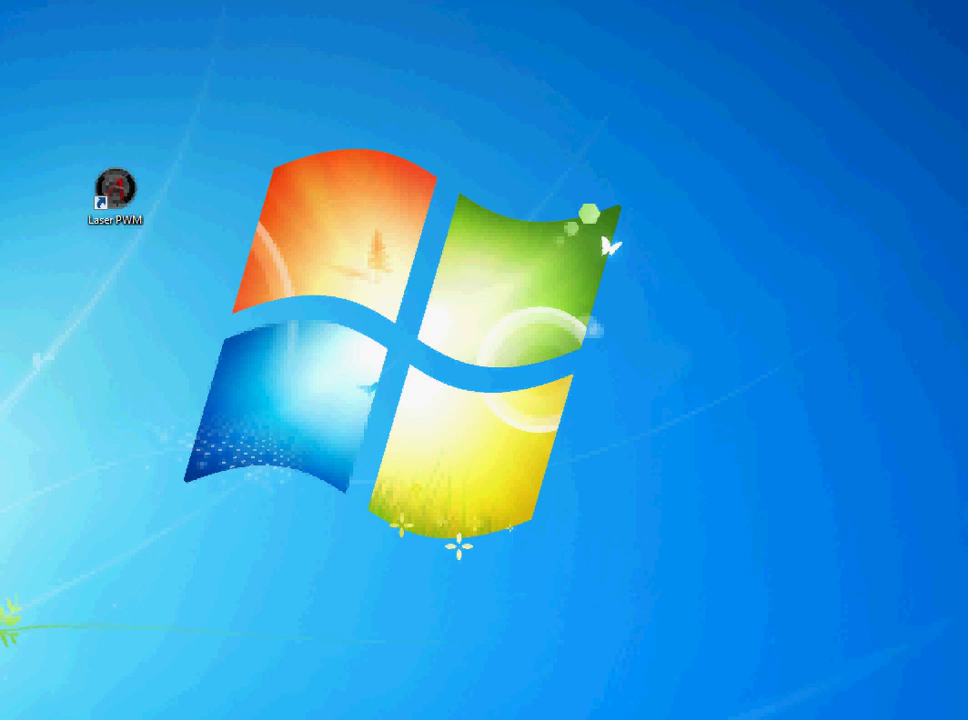
pyautogui.hotkey('ctrl', 'v')
pyautogui.moveTo(82, 266)
pyautogui.mouseDown()
pyautogui.moveTo(82, 281)
pyautogui.moveTo(97, 274)
pyautogui.mouseUp()
# Step: Change the copied shortcut's Target ending from laserpwm to laserfast and apply it
pyautogui.rightClick(97, 264)
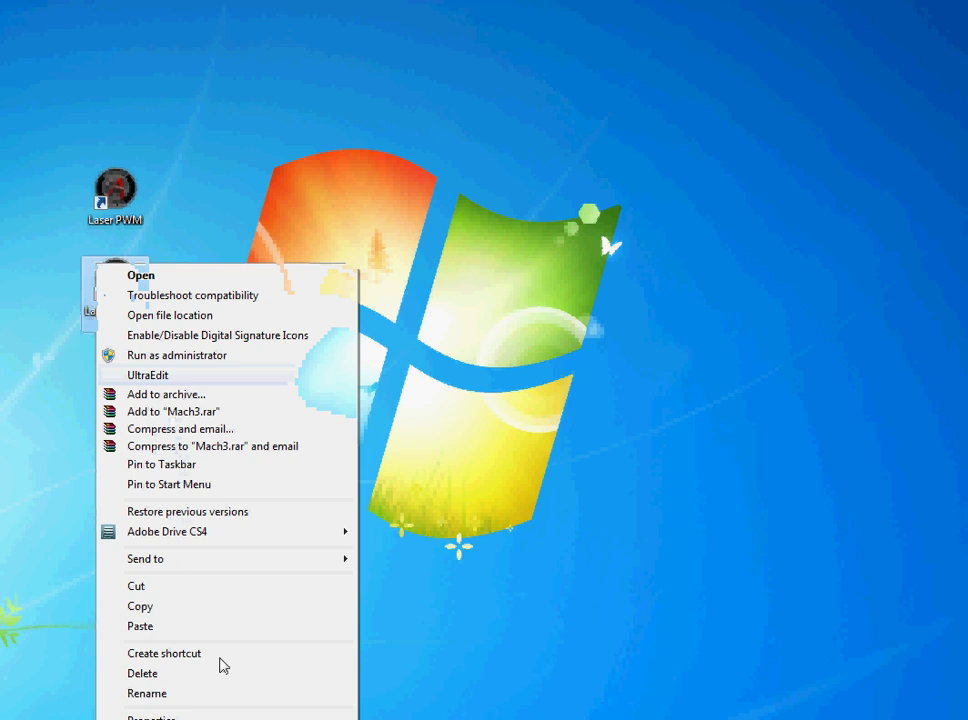
pyautogui.click(192, 716)
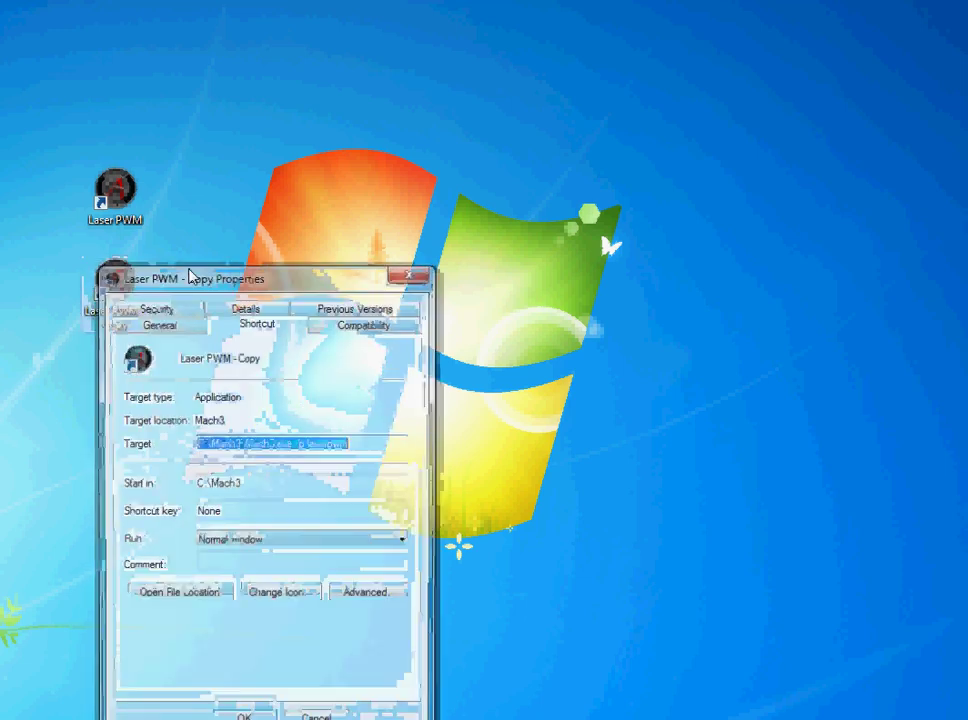
pyautogui.click(335, 449)
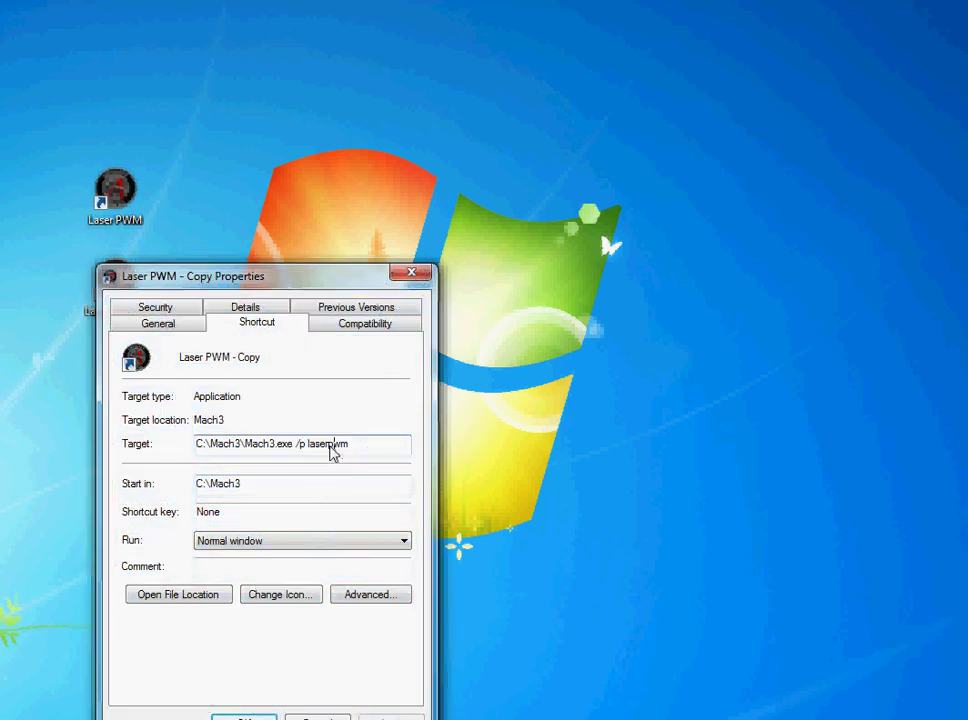
pyautogui.moveTo(329, 448); pyautogui.dragTo(344, 452)
pyautogui.press('BackSpace')
pyautogui.write('fast')
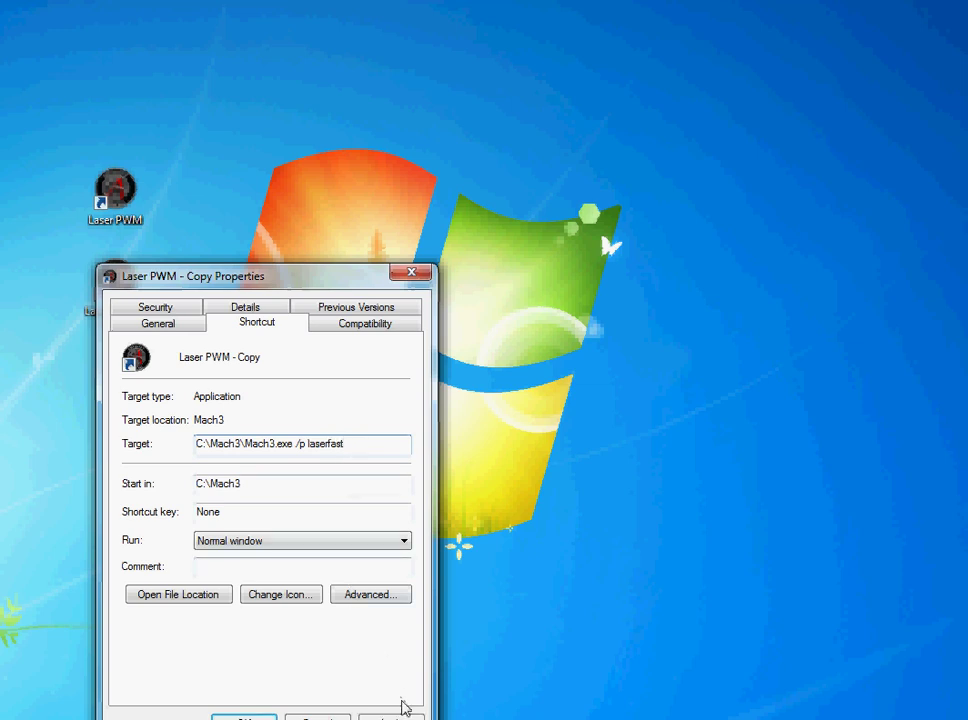
pyautogui.click(401, 717)
pyautogui.click(243, 717)
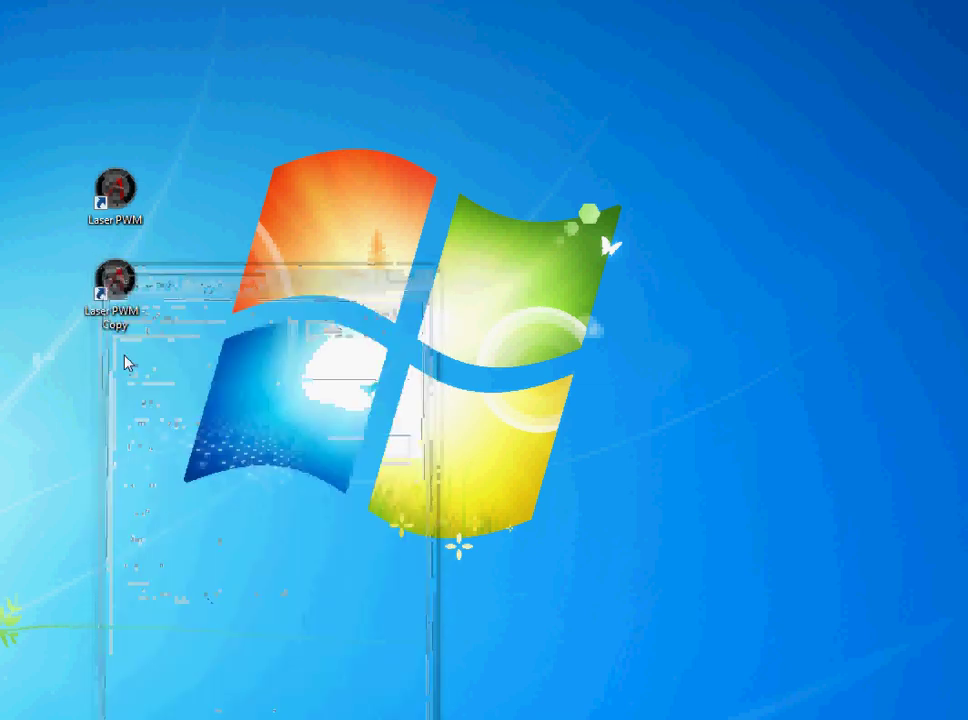
# Step: Rename the copied shortcut to 'Laser FAST'
pyautogui.rightClick(121, 320)
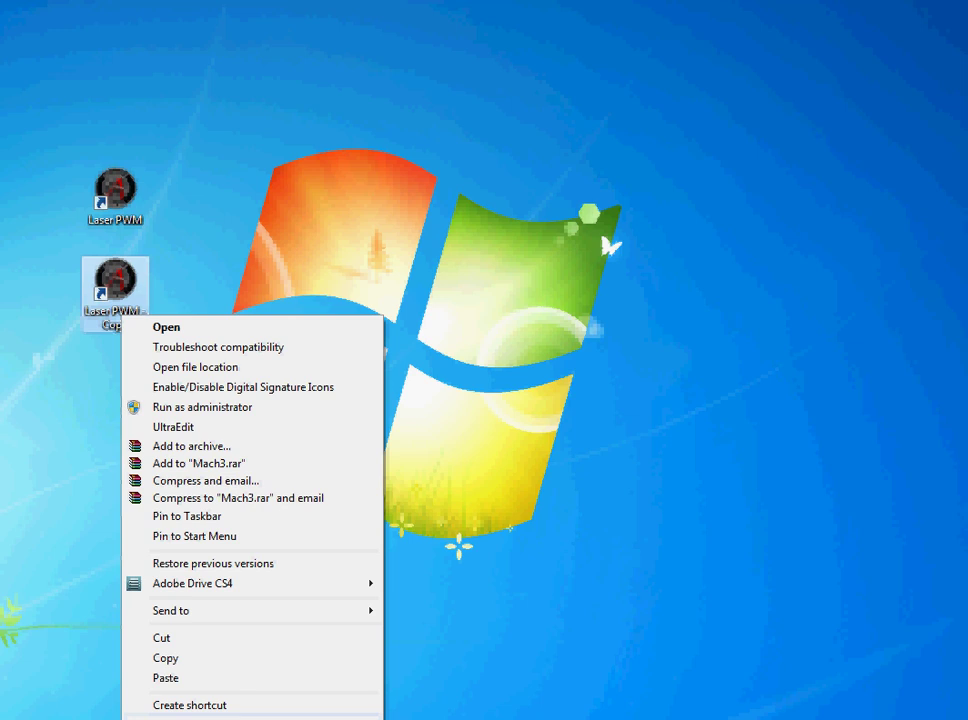
pyautogui.click(190, 709)
pyautogui.write('Laser P')
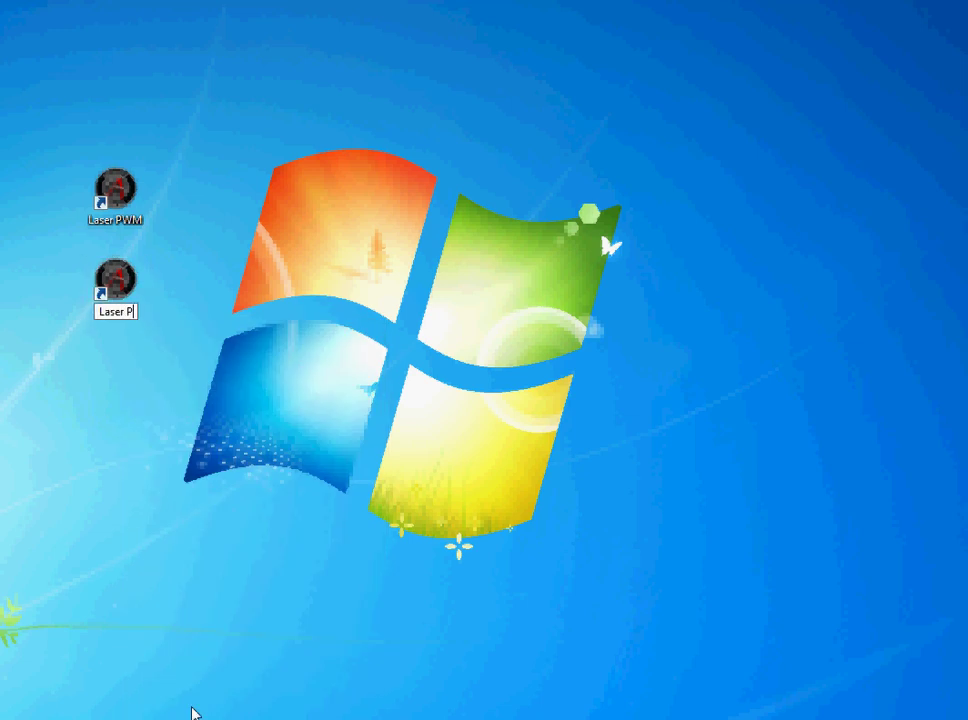
pyautogui.press('BackSpace')
pyautogui.write('FAST')
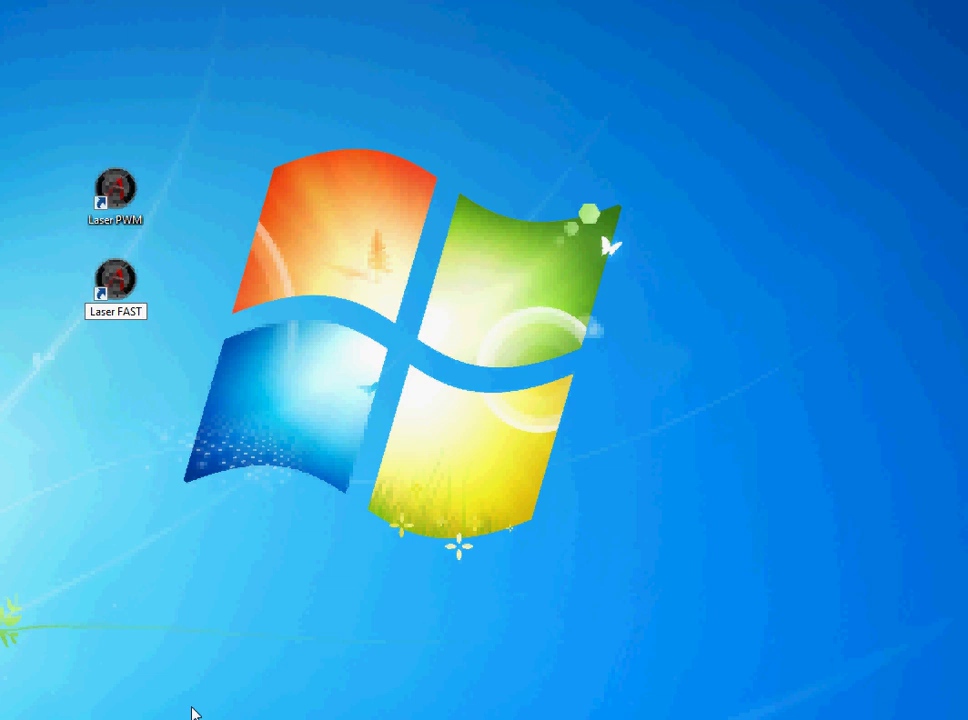
pyautogui.press('Return')
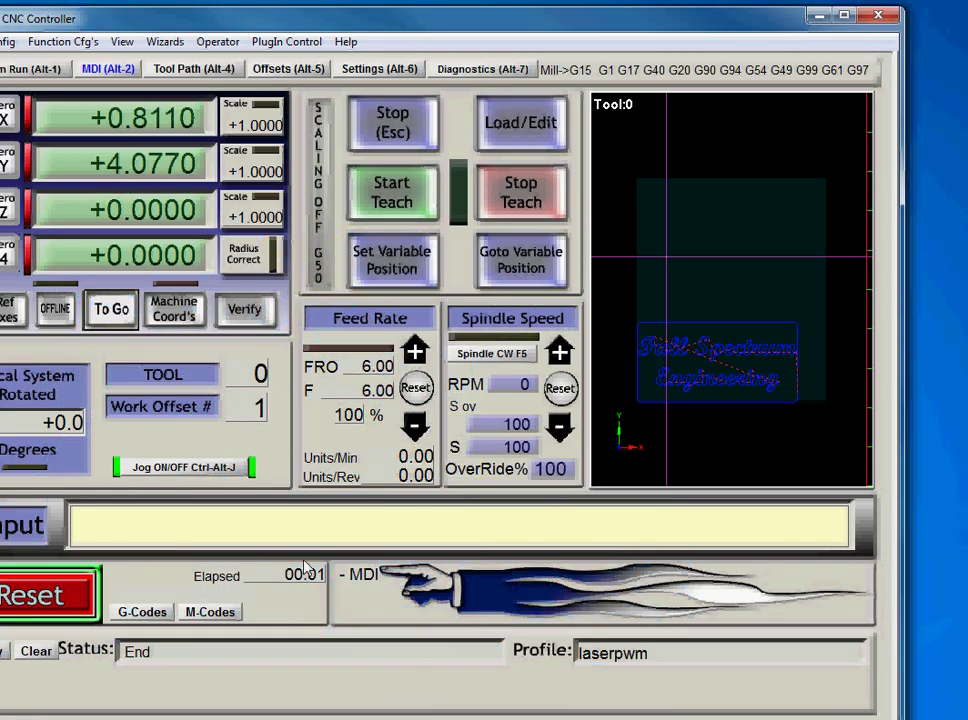
# Step: Send the spindle-off command M5 from the MDI line
pyautogui.click(118, 150)
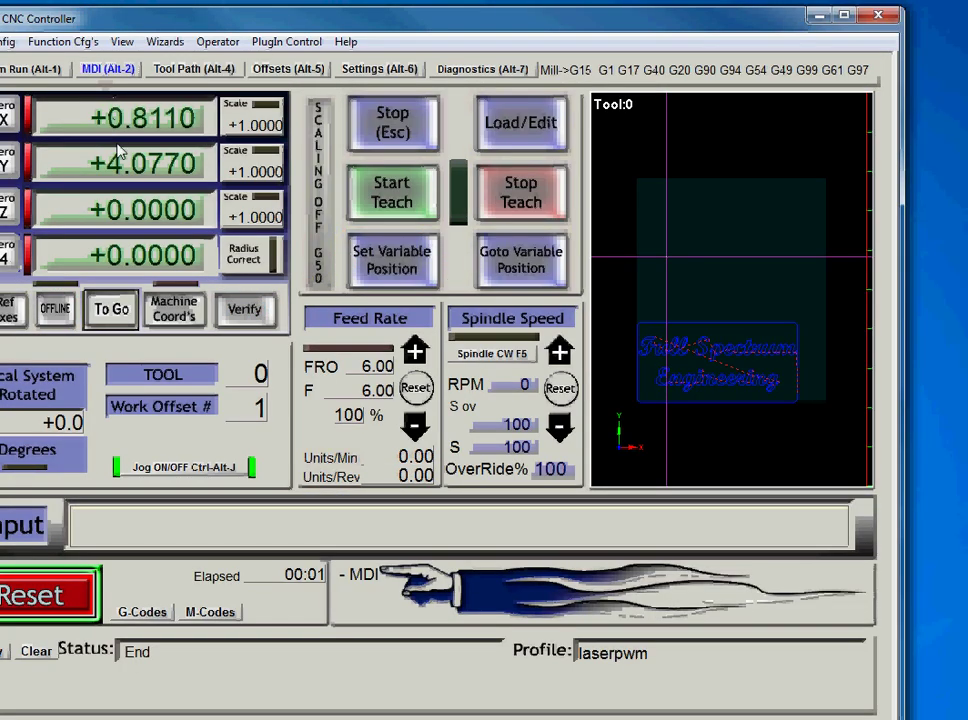
pyautogui.click(97, 534)
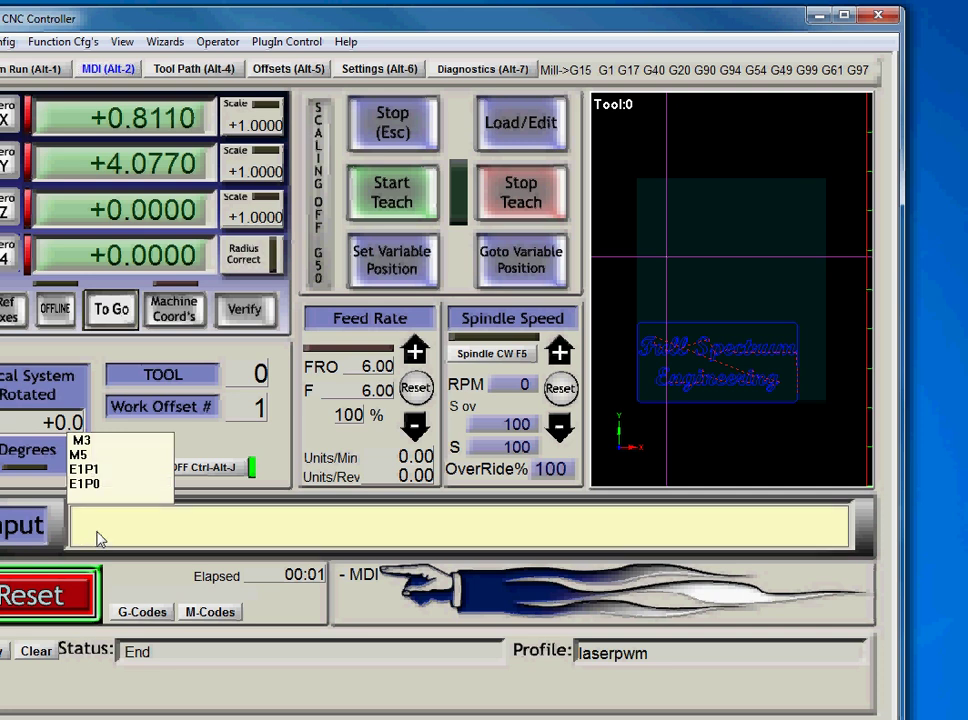
pyautogui.write('M3')
pyautogui.press('BackSpace')
pyautogui.write('5')
pyautogui.press('Return')
# Step: Set spindle speed with S10, turn the spindle on with M3, then trigger emergency stop
pyautogui.write('S1000')
pyautogui.press('BackSpace')
pyautogui.press('BackSpace')
pyautogui.press('Return')
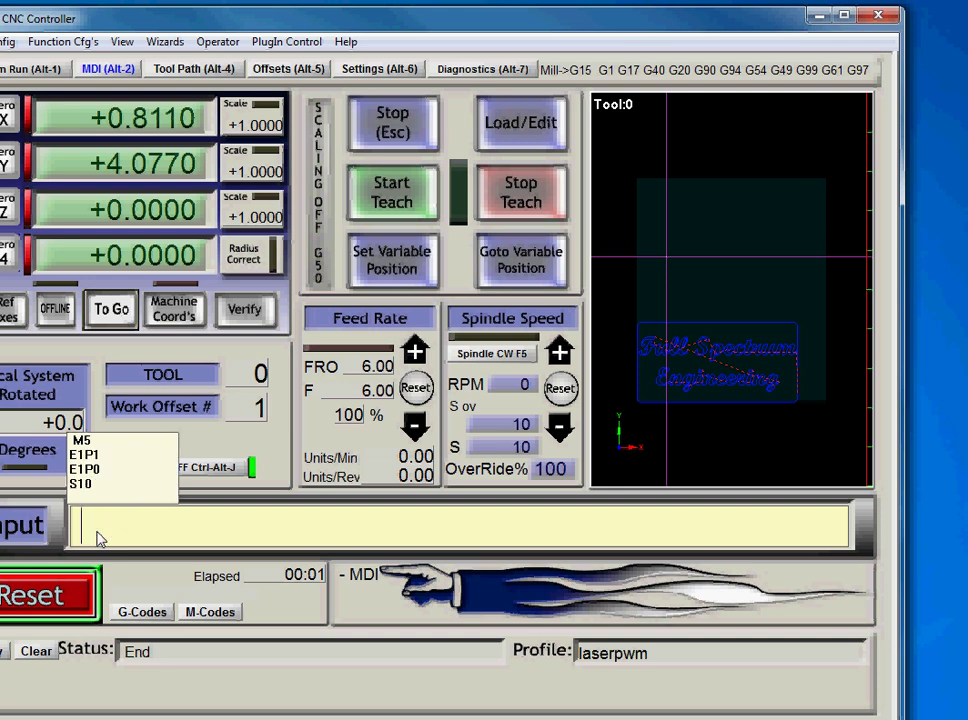
pyautogui.write('S')
pyautogui.press('BackSpace')
pyautogui.write('m')
pyautogui.press('BackSpace')
pyautogui.write('M3')
pyautogui.press('Return')
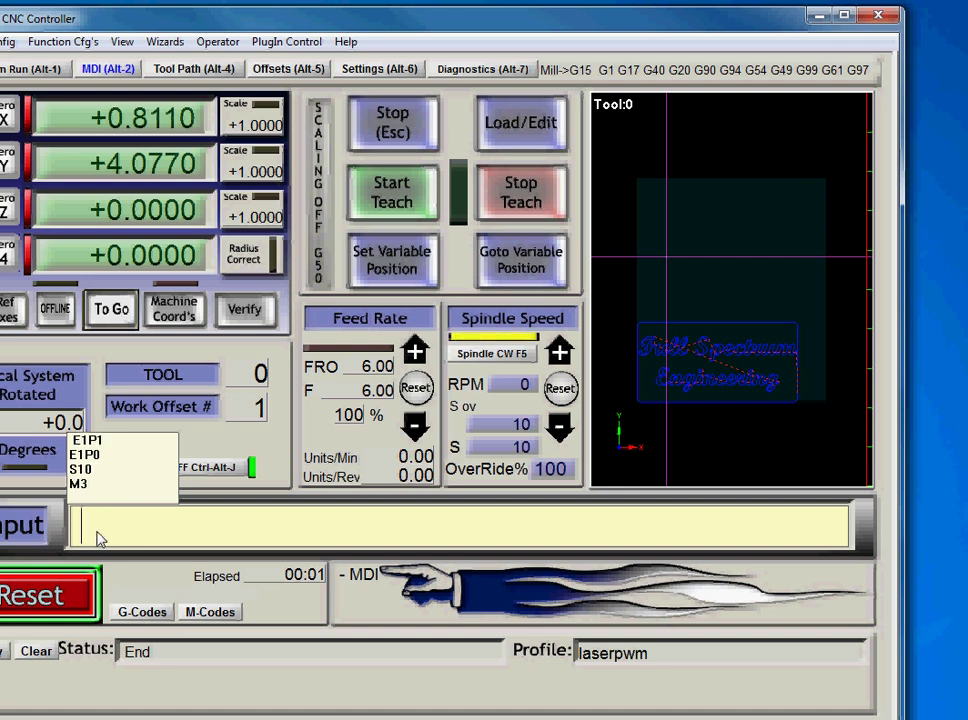
pyautogui.click(60, 595)
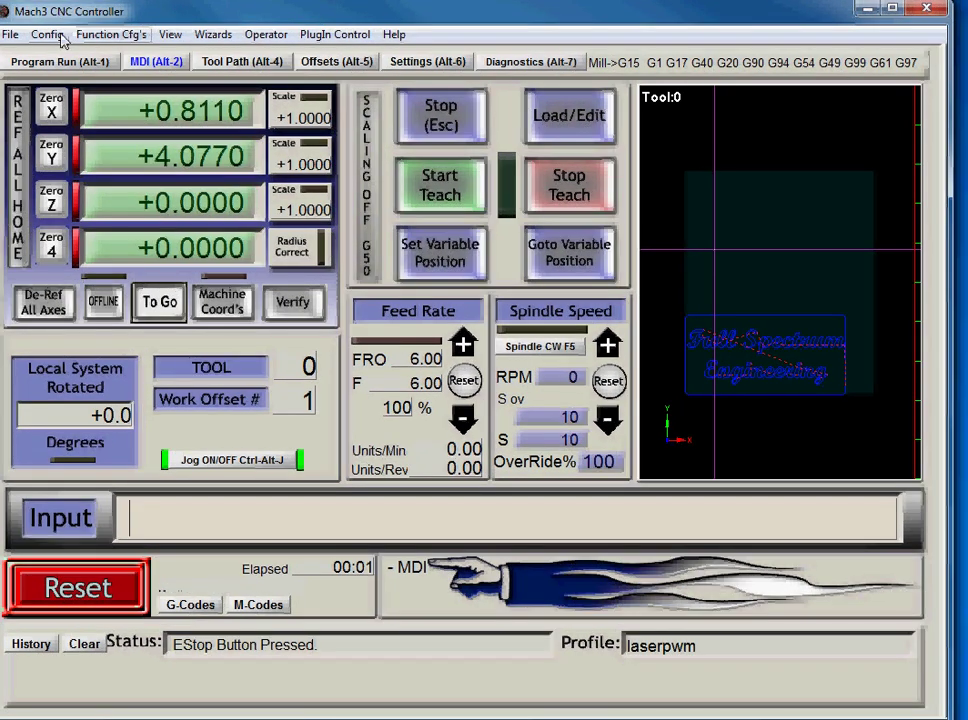
# Step: In Ports and Pins Motor Outputs, toggle Spindle Enabled, leave it disabled, and apply
pyautogui.click(47, 34)
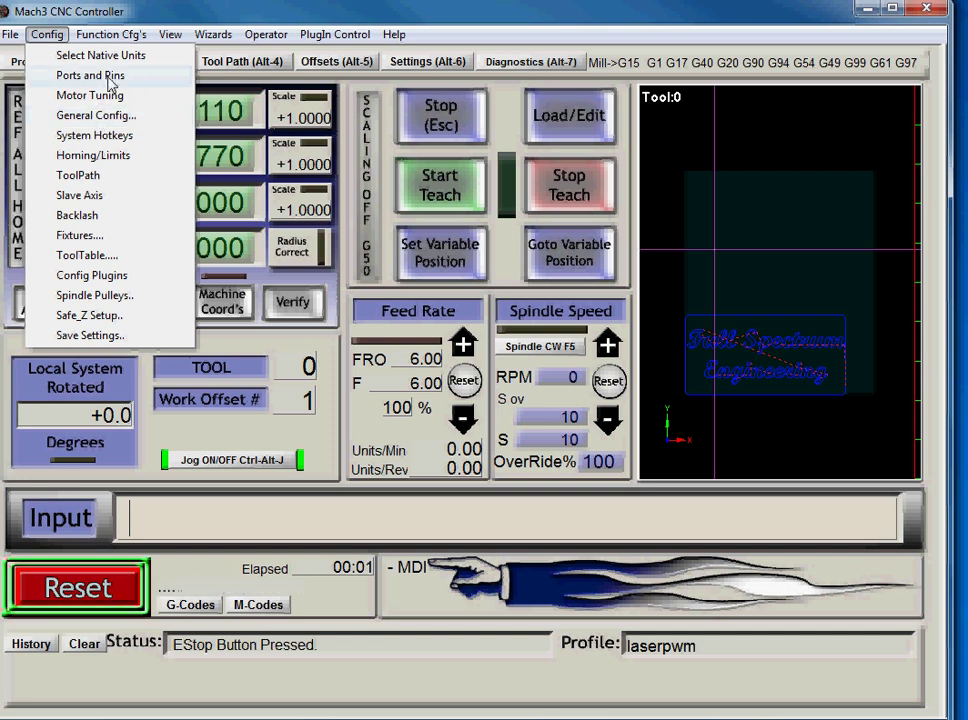
pyautogui.click(92, 75)
pyautogui.click(339, 211)
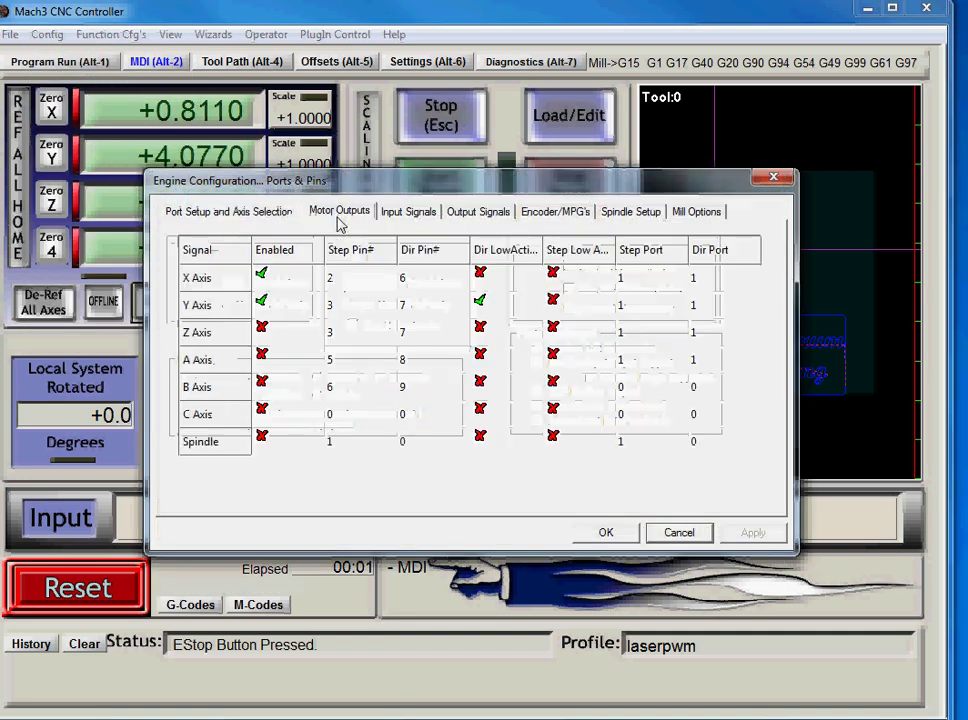
pyautogui.click(262, 441)
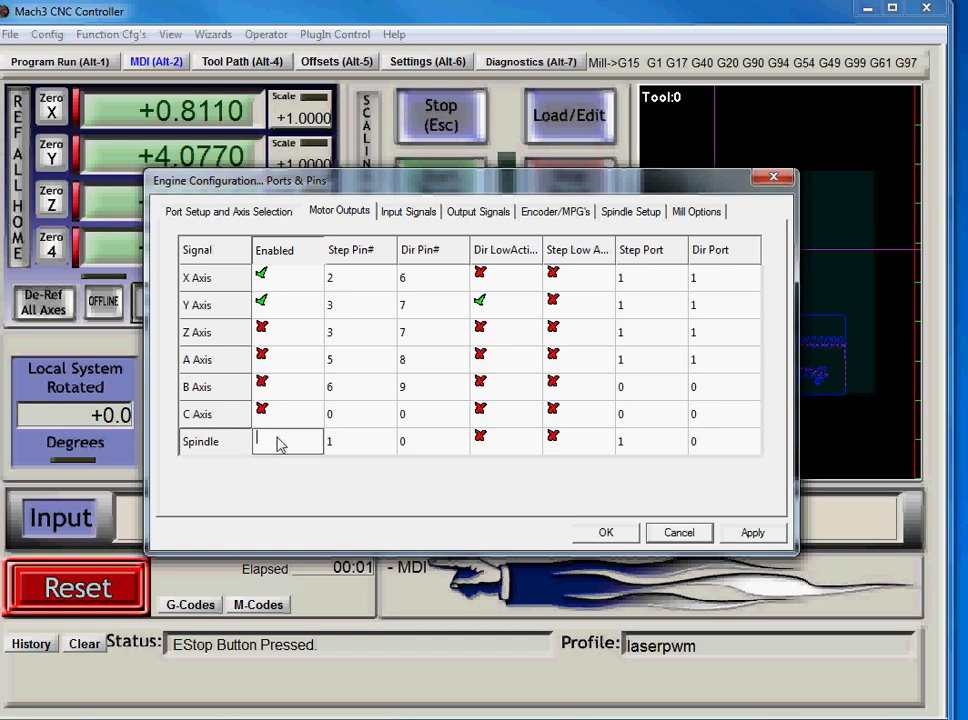
pyautogui.click(292, 447)
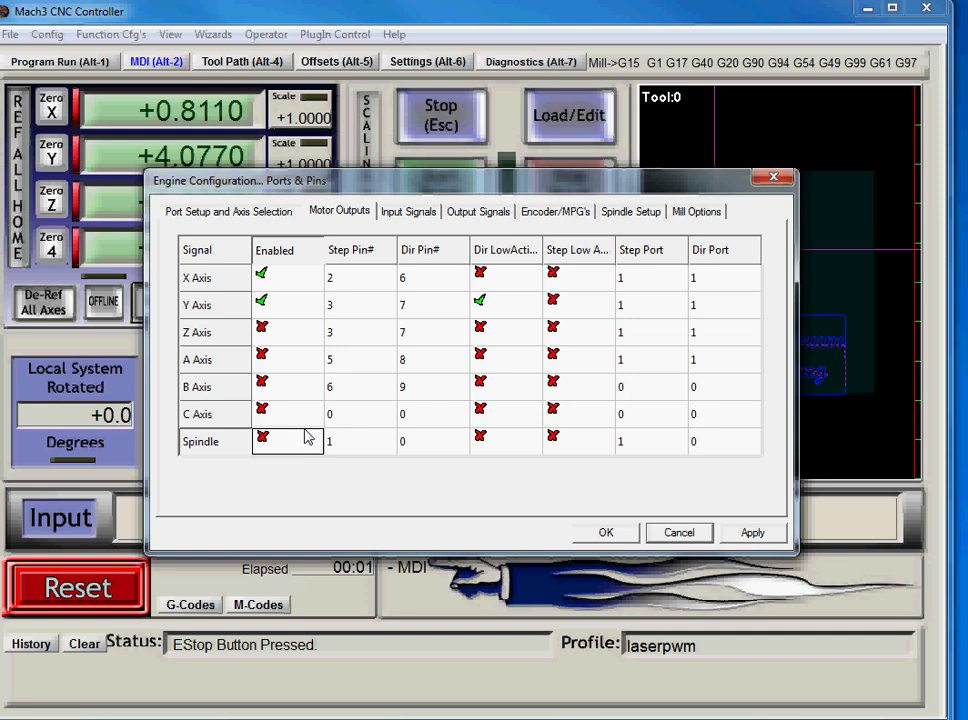
pyautogui.click(295, 442)
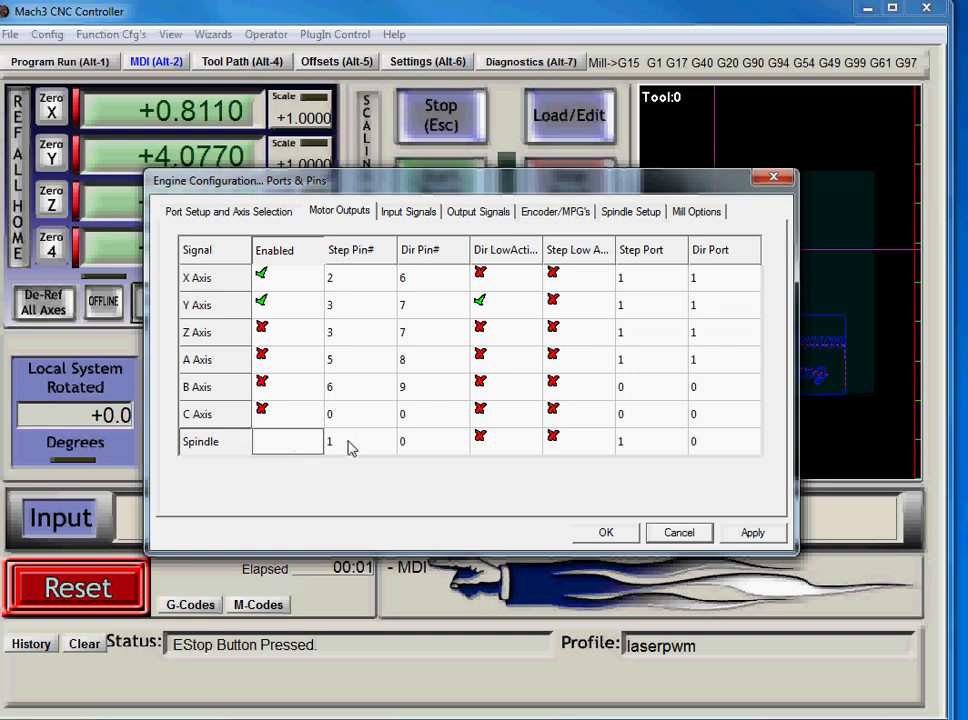
pyautogui.click(260, 446)
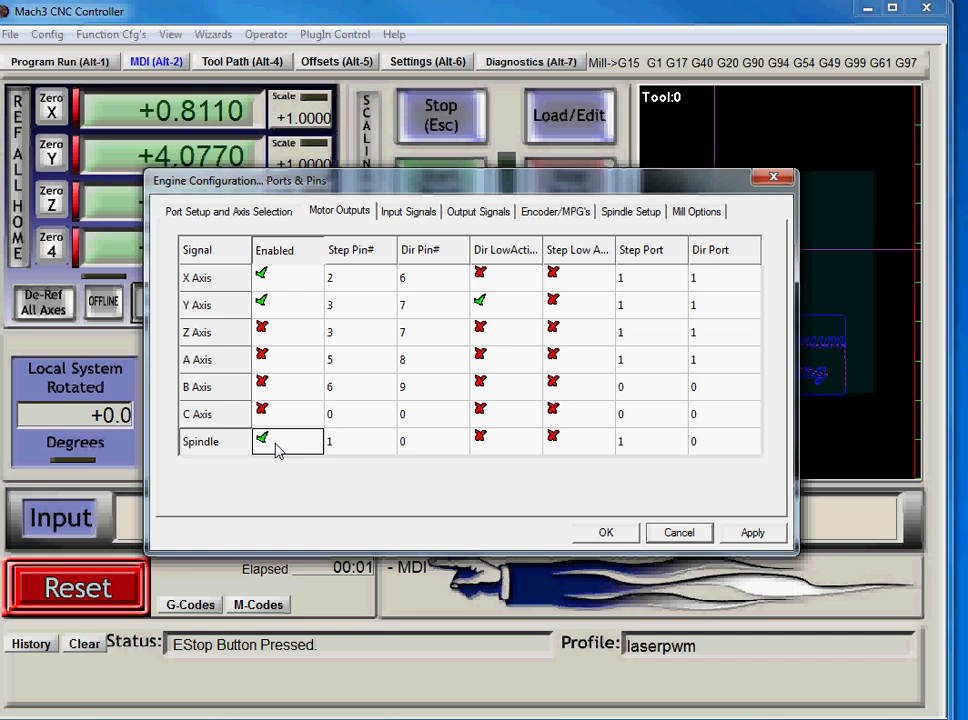
pyautogui.click(277, 448)
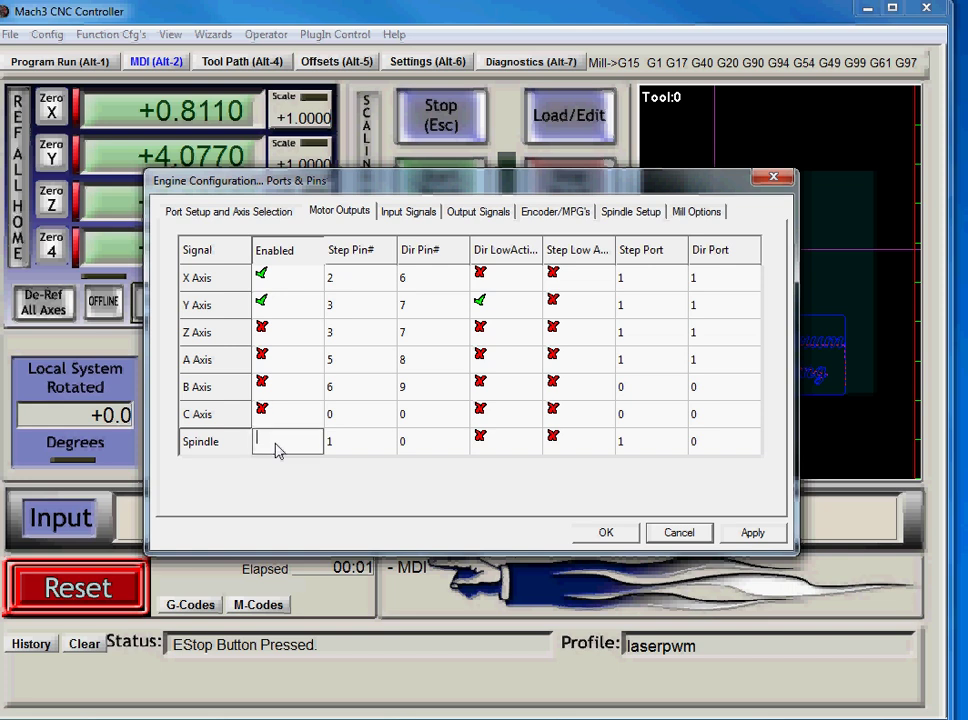
pyautogui.click(331, 445)
pyautogui.click(284, 449)
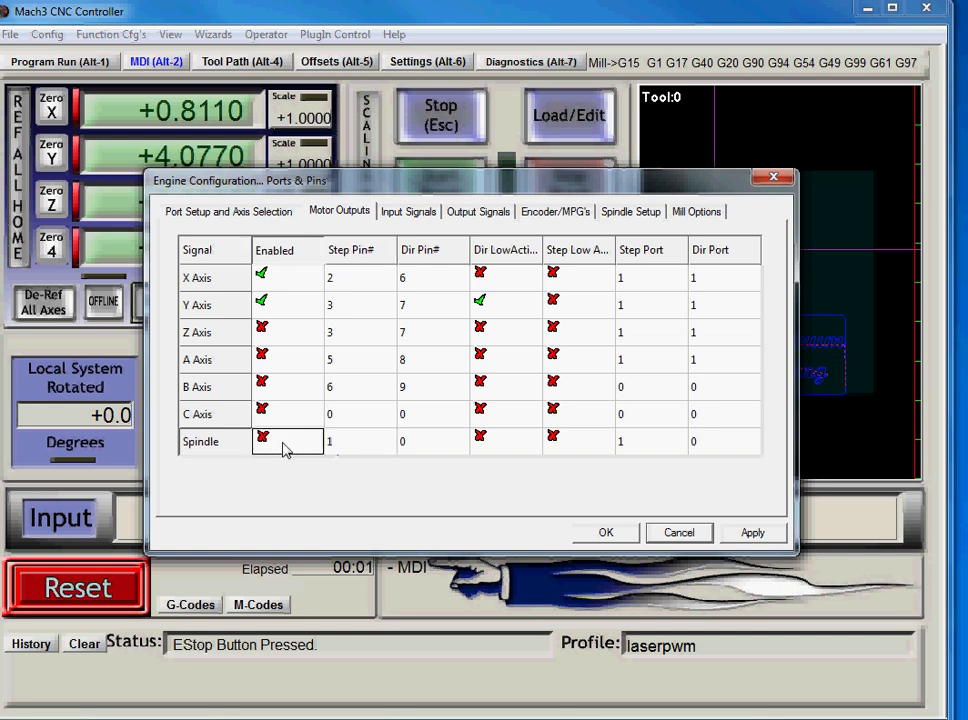
pyautogui.click(750, 531)
pyautogui.click(606, 532)
# Step: Send E1P1 from MDI to switch the laser on, then E1P0 to switch it off
pyautogui.click(152, 532)
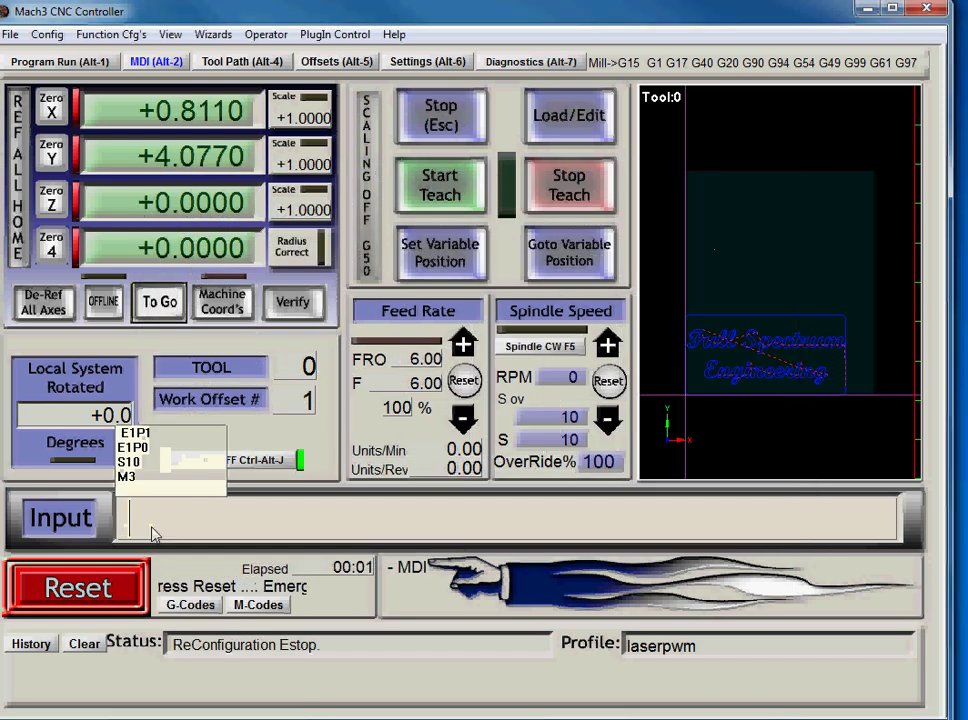
pyautogui.write('E1P1')
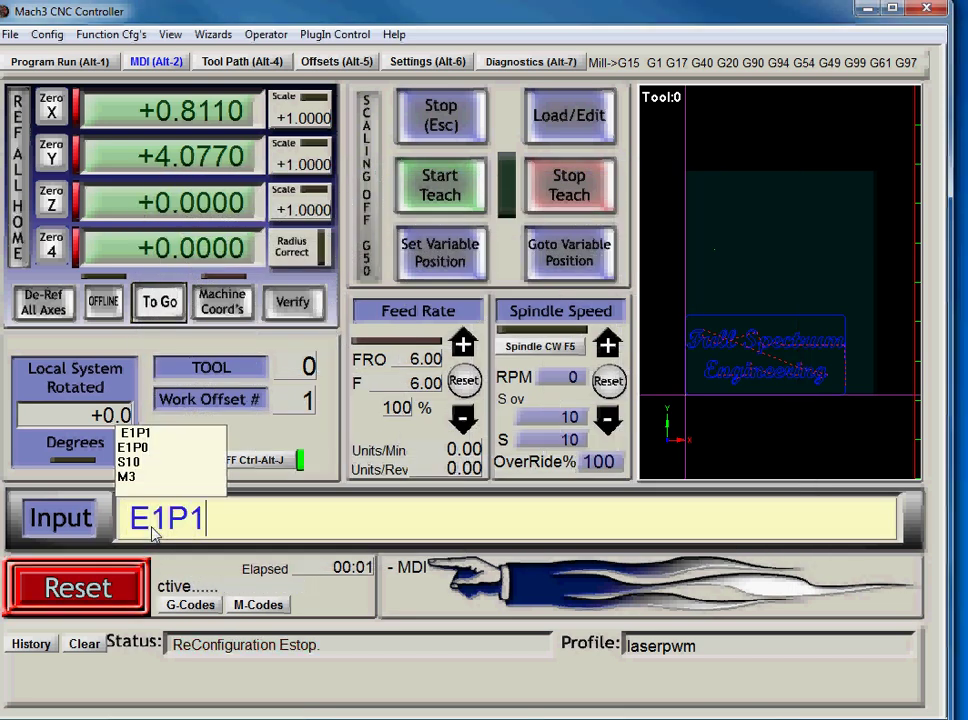
pyautogui.press('Return')
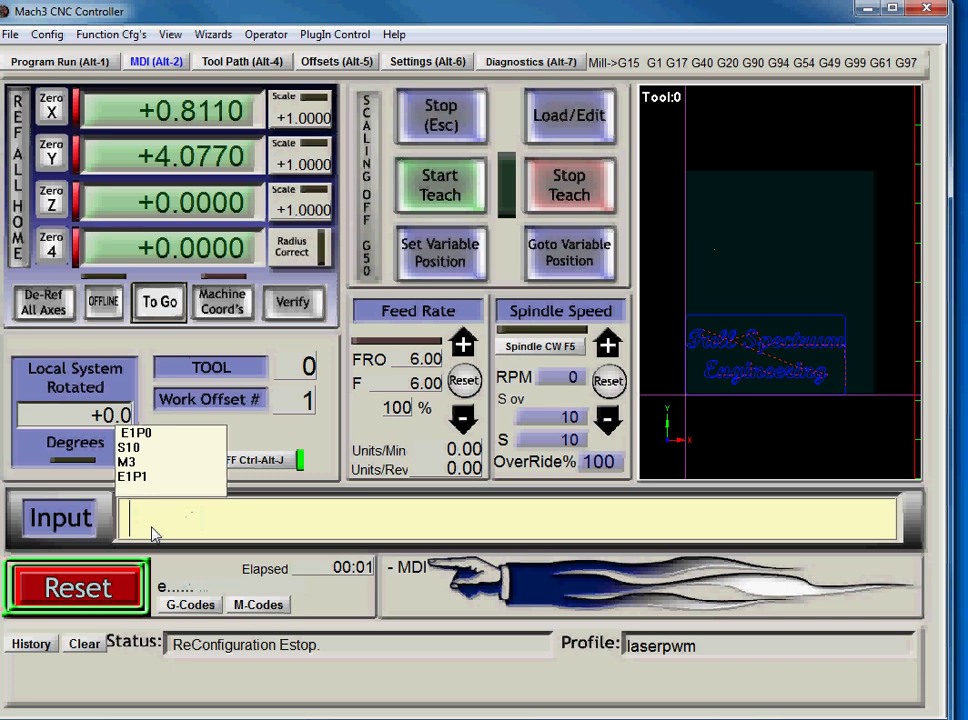
pyautogui.write('E')
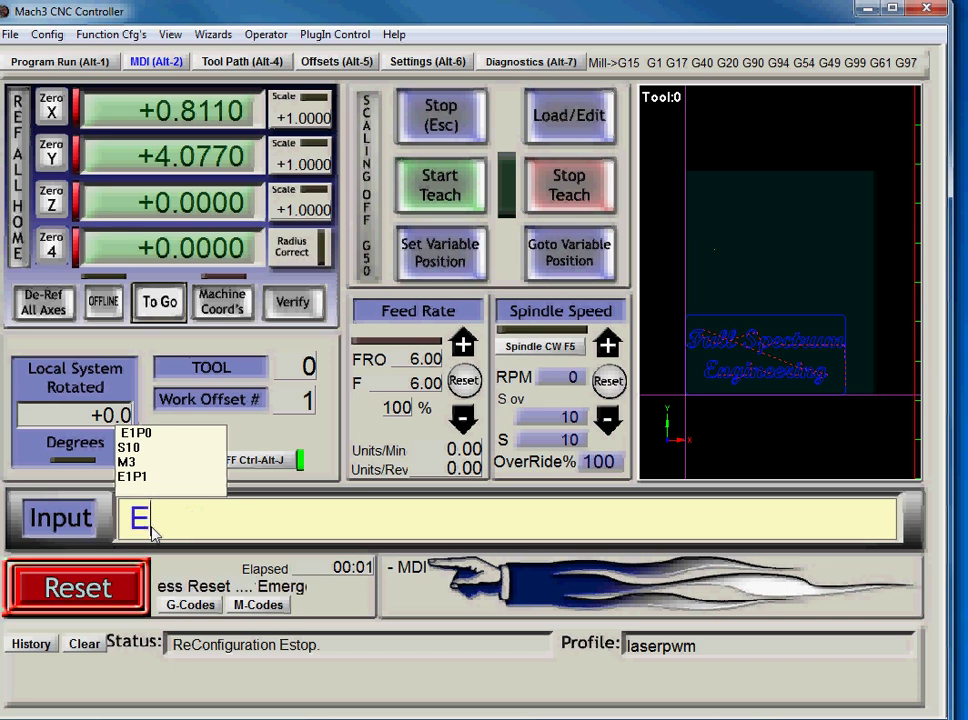
pyautogui.write('1P0')
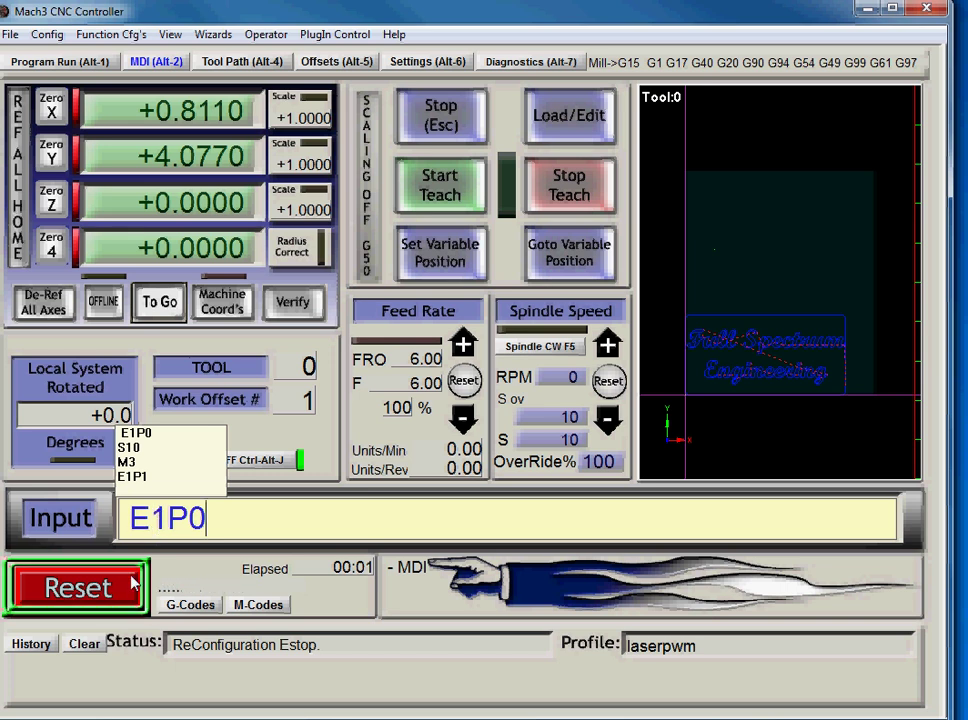
pyautogui.press('Return')
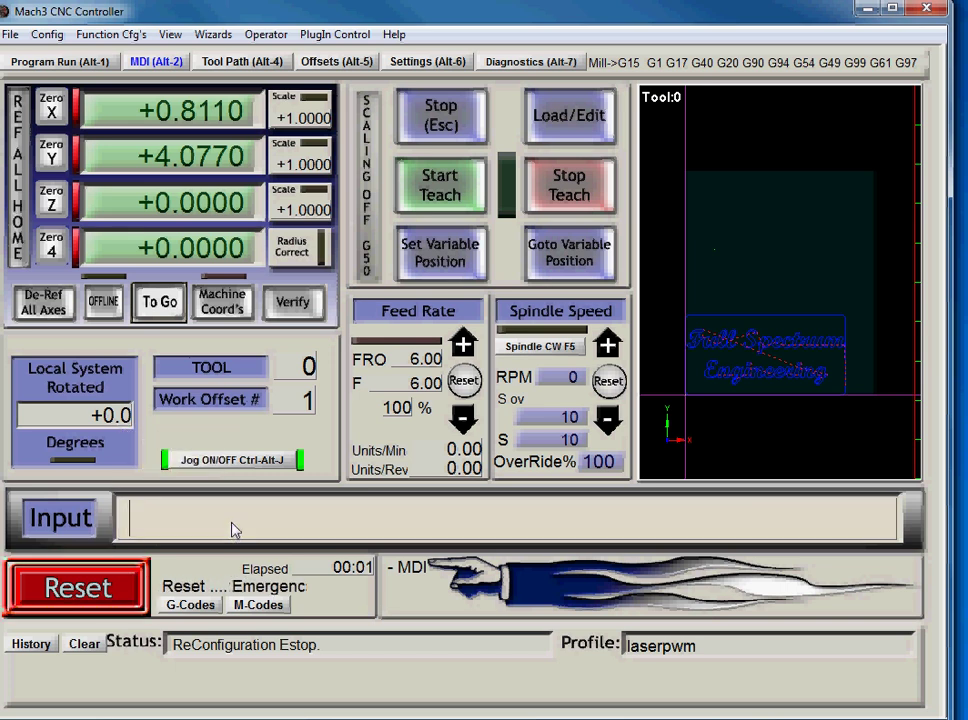